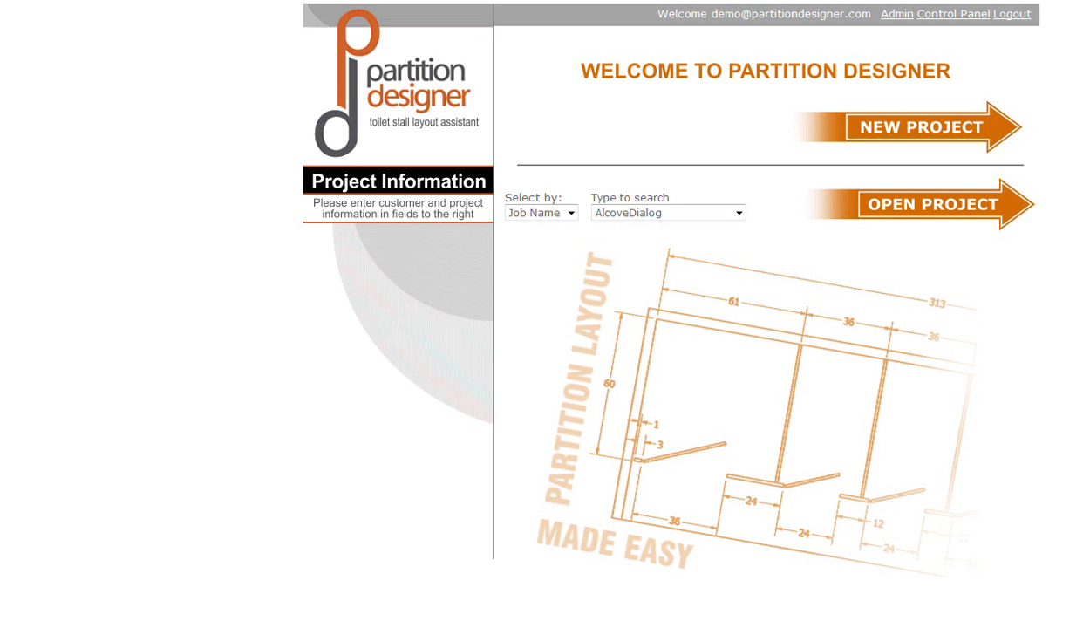
- Open the AlcoveDialog project and load the Alc_Std room's three-stall layout into the Layout Editor
left_click(908, 212)
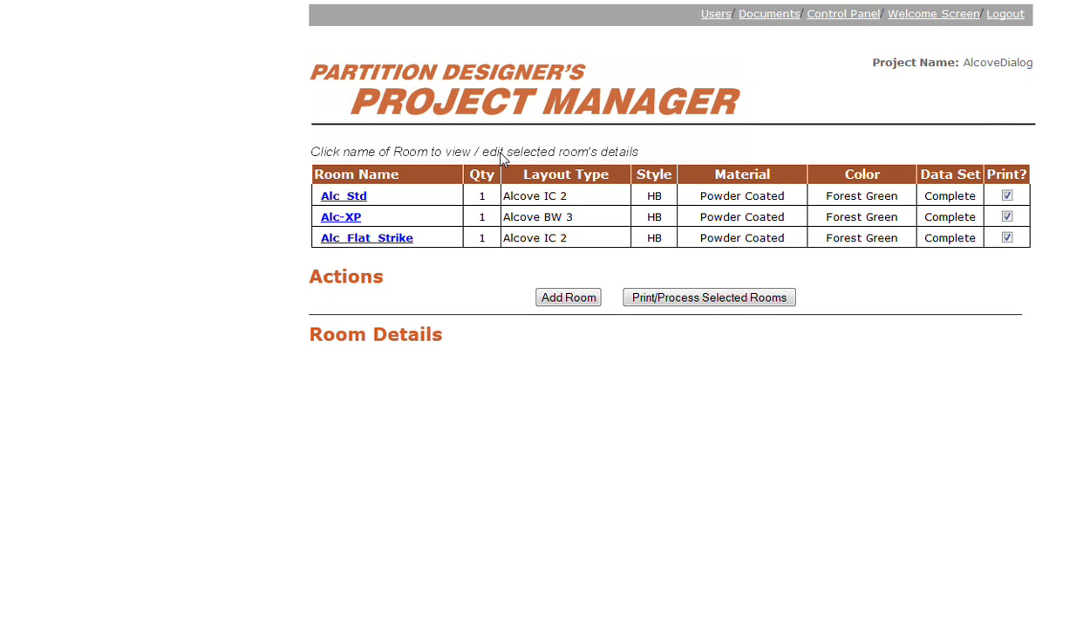
left_click(357, 198)
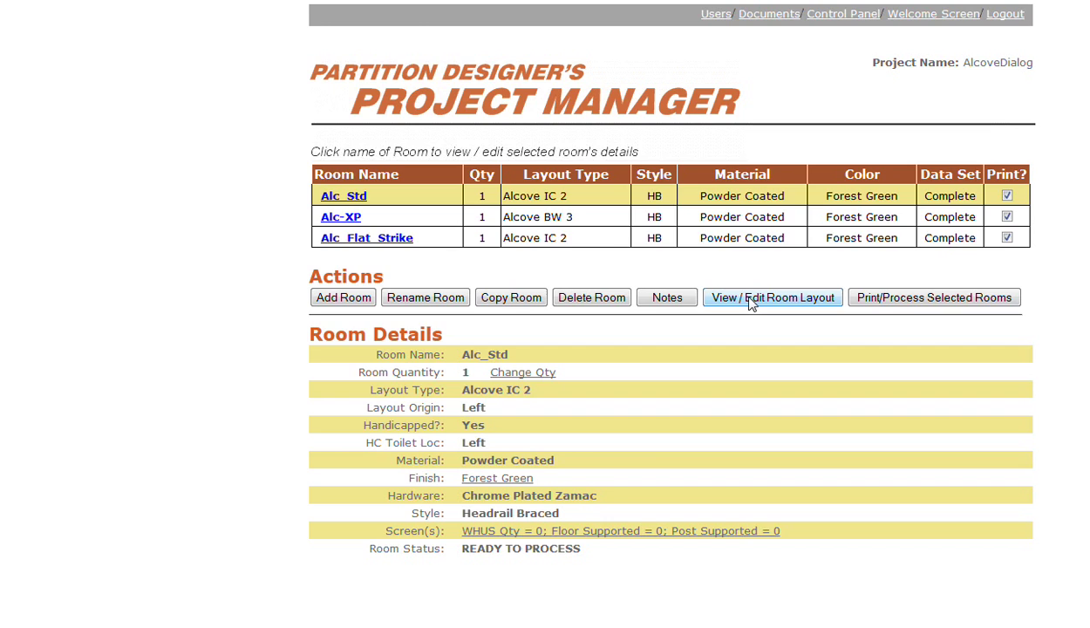
left_click(750, 301)
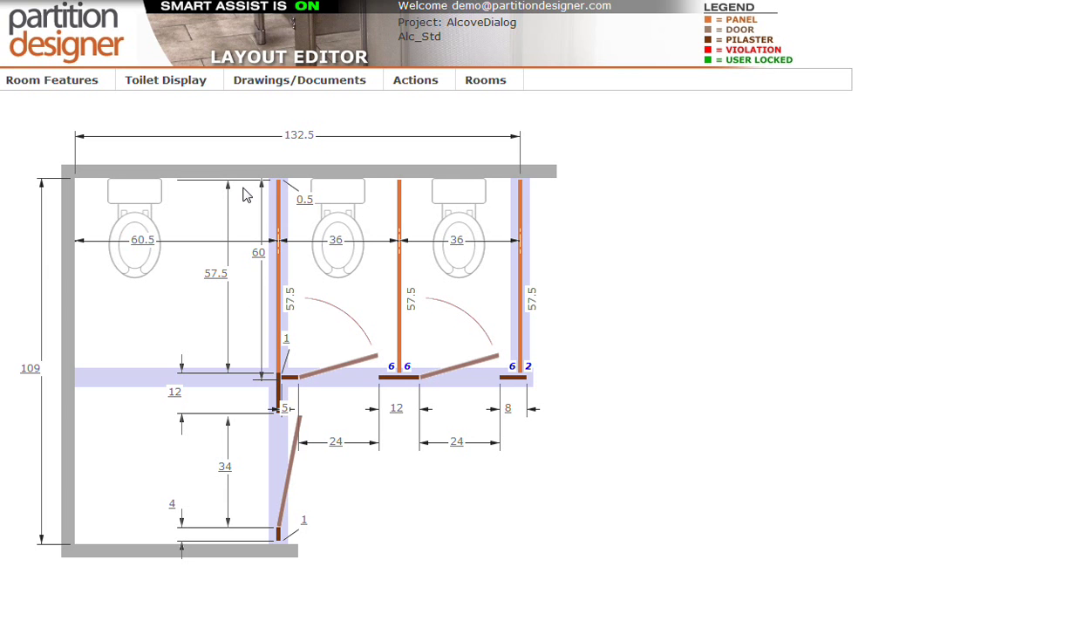
- Change the Alc_Std alcove depth from 109 to 112, choose a 36 door, and update the layout
left_click(176, 391)
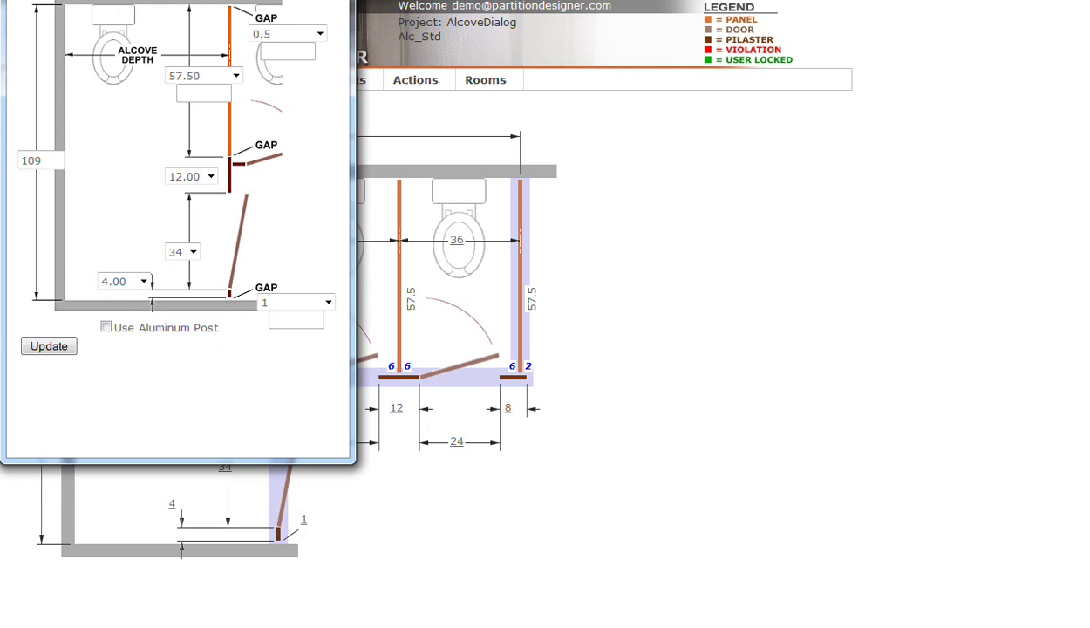
left_click_drag(143, 0, 187, 50)
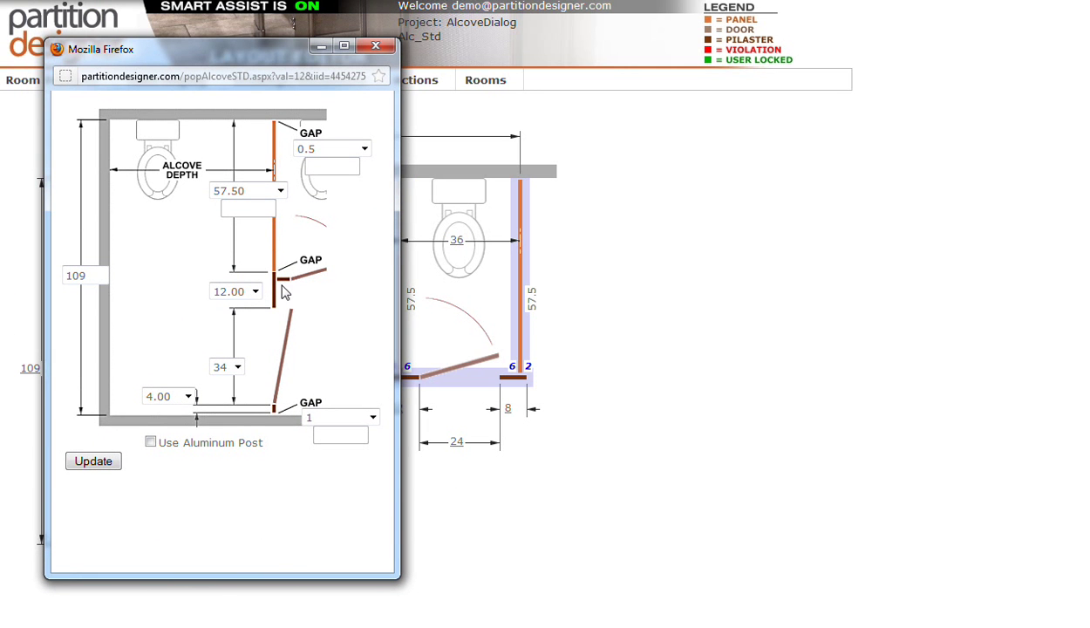
left_click(73, 275)
left_click_drag(73, 276, 98, 269)
type("12")
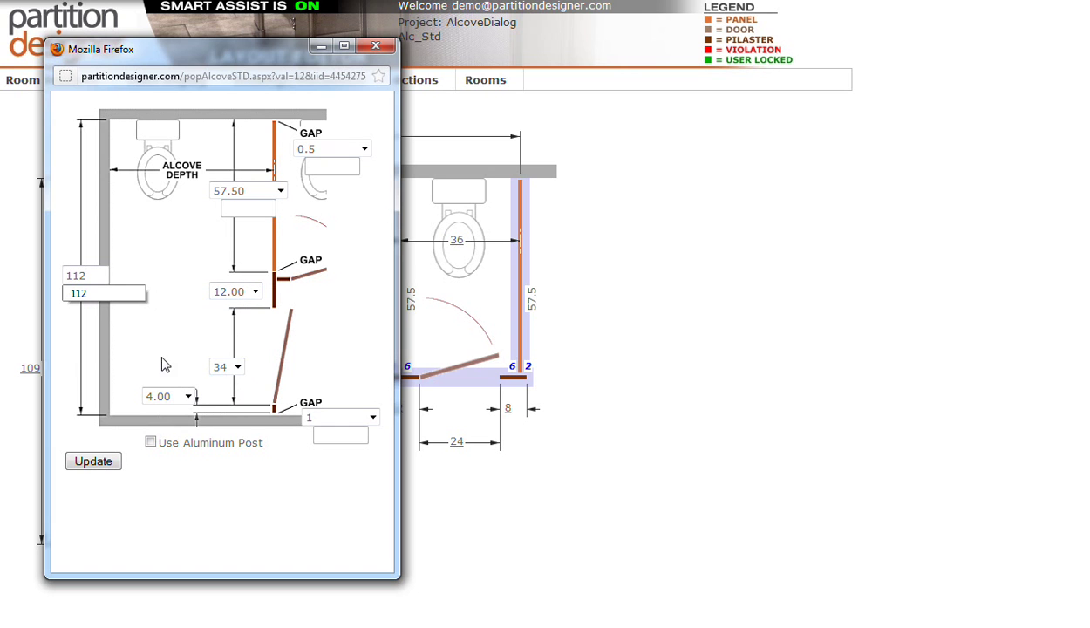
left_click(158, 253)
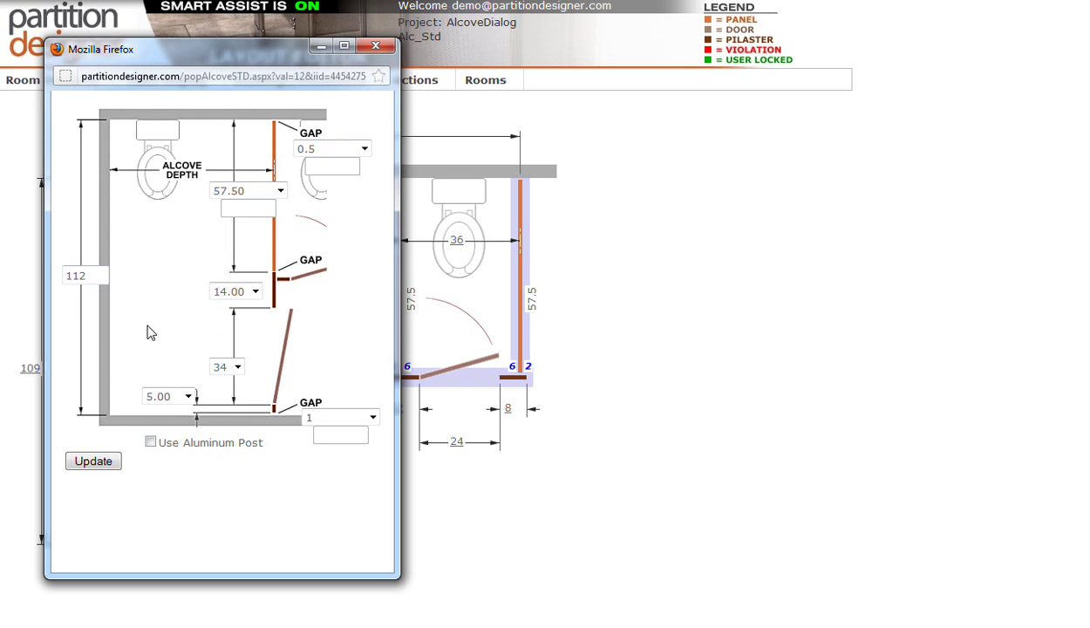
left_click(237, 367)
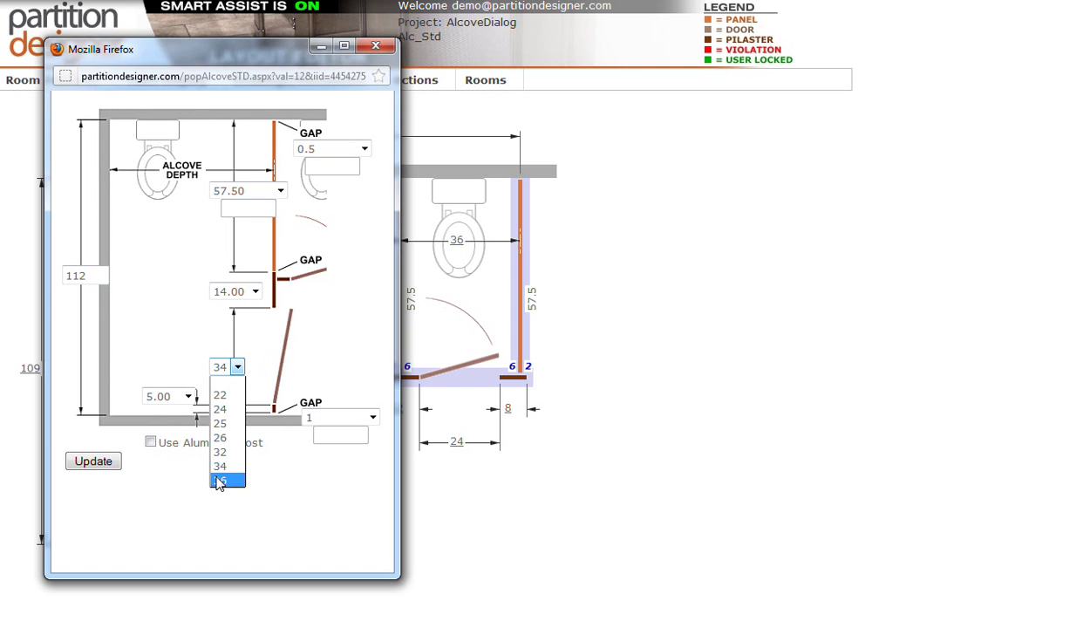
left_click(221, 481)
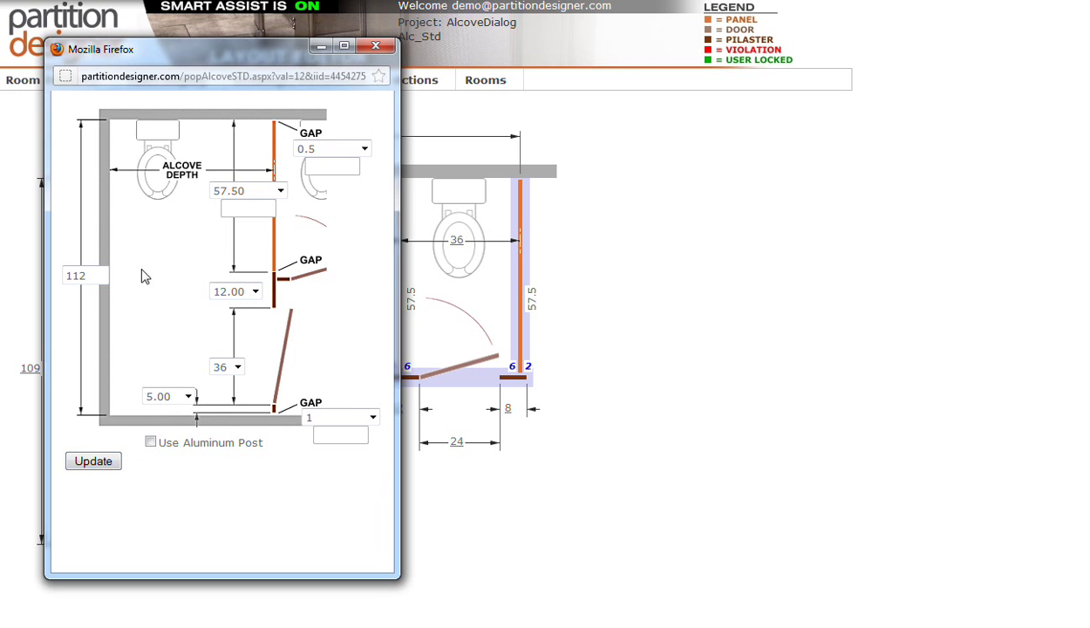
left_click_drag(183, 49, 472, 93)
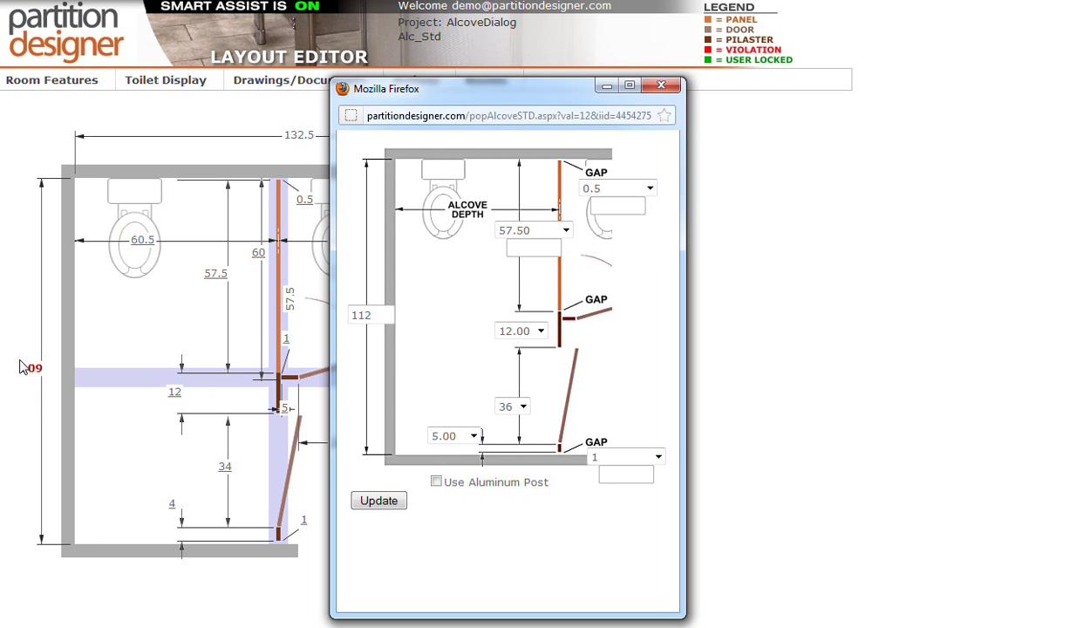
left_click(377, 501)
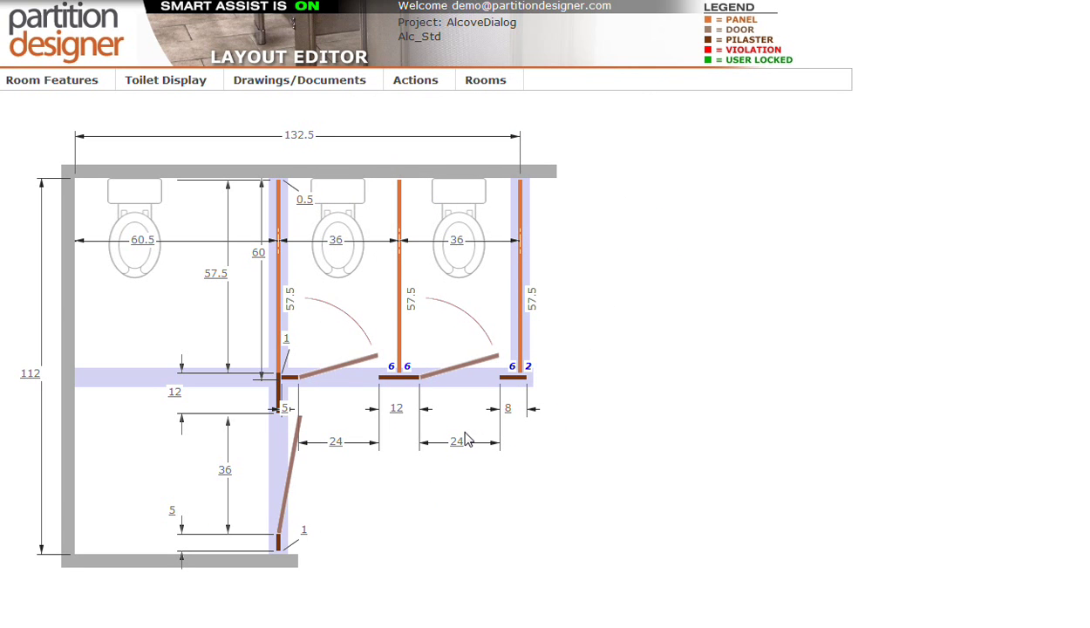
- Switch from Alc_Std to the Alc-XP room layout using the Rooms menu
left_click(464, 83)
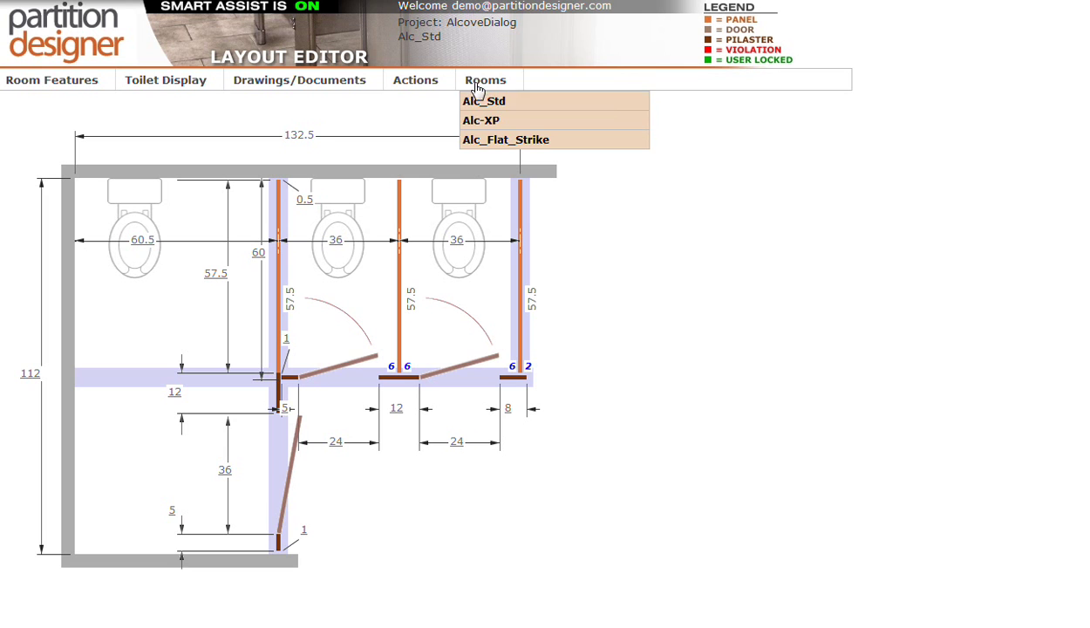
left_click(482, 122)
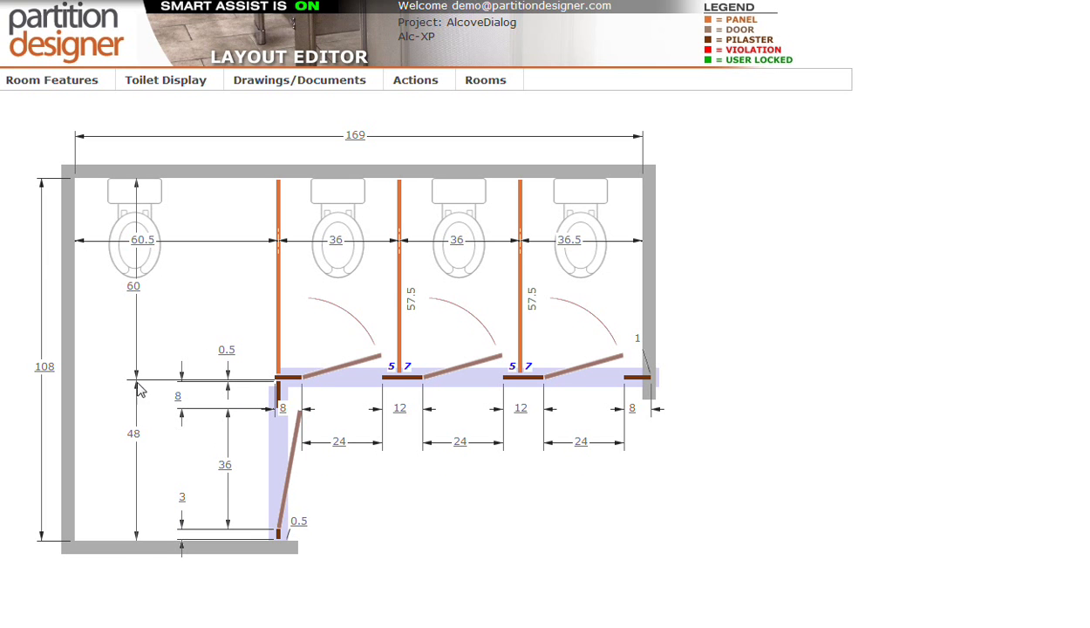
- Set the Alc-XP alcove depth to 113 and the door width to 34, then update the layout
left_click(224, 465)
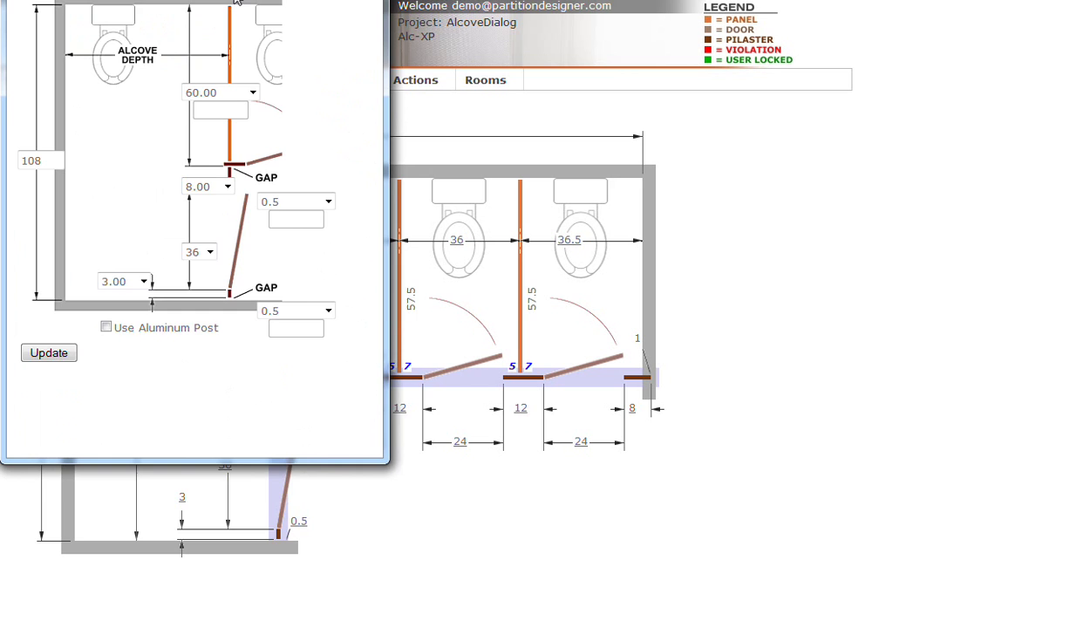
left_click_drag(151, 2, 191, 53)
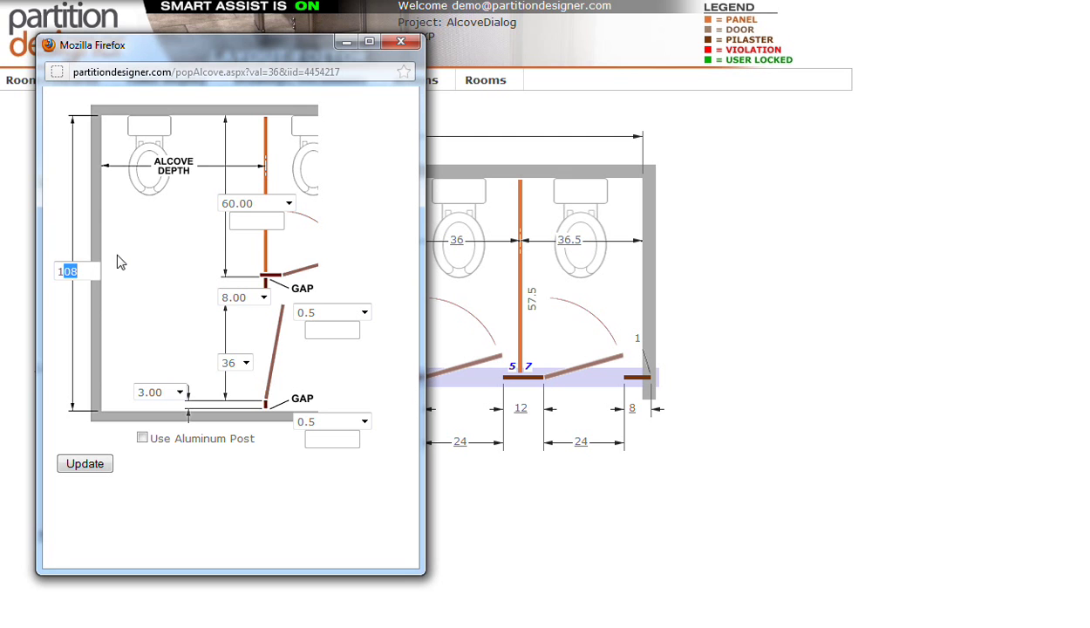
type("13")
key("Return")
left_click(246, 365)
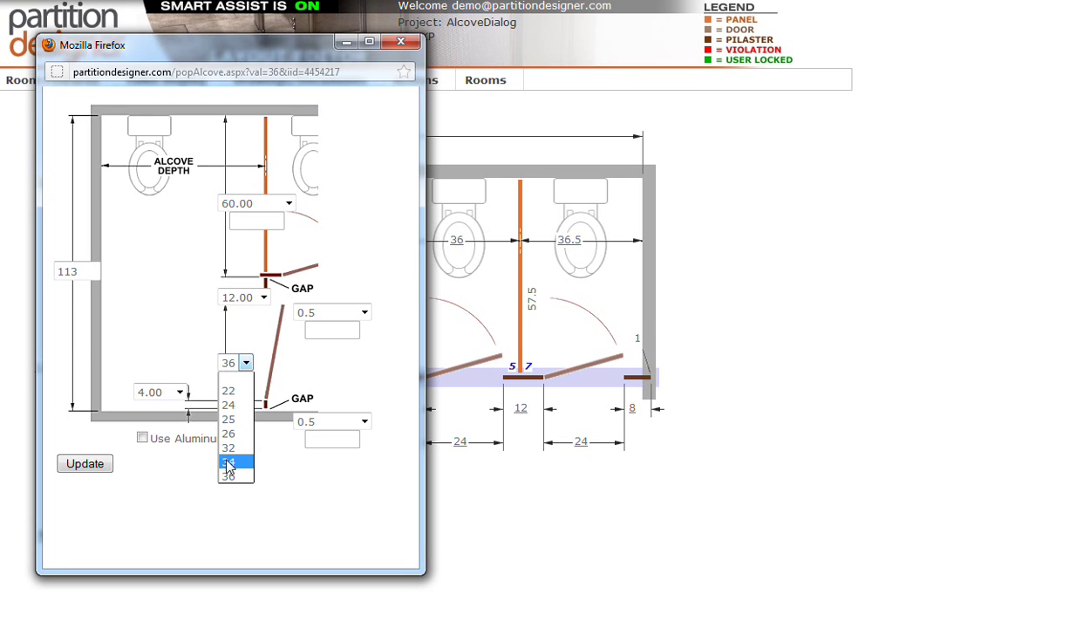
left_click(229, 462)
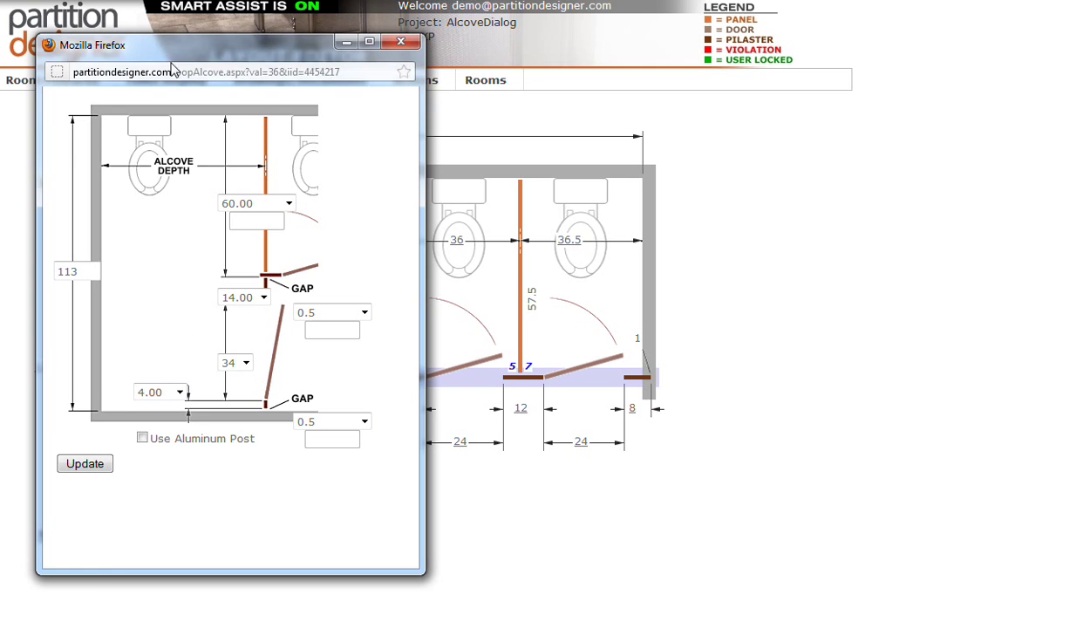
left_click_drag(172, 59, 471, 102)
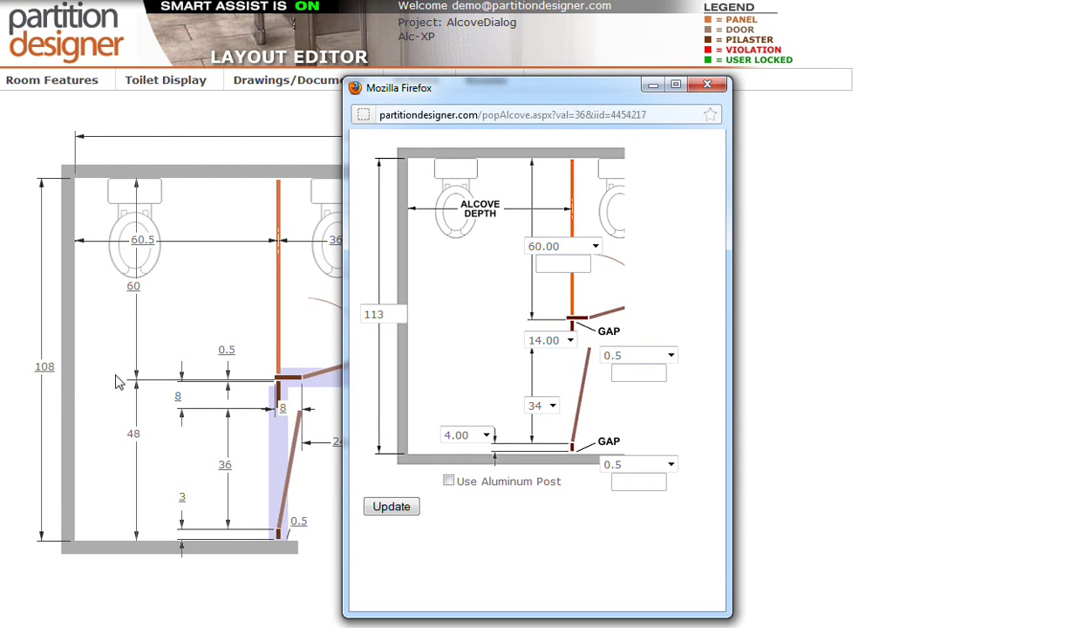
left_click(401, 512)
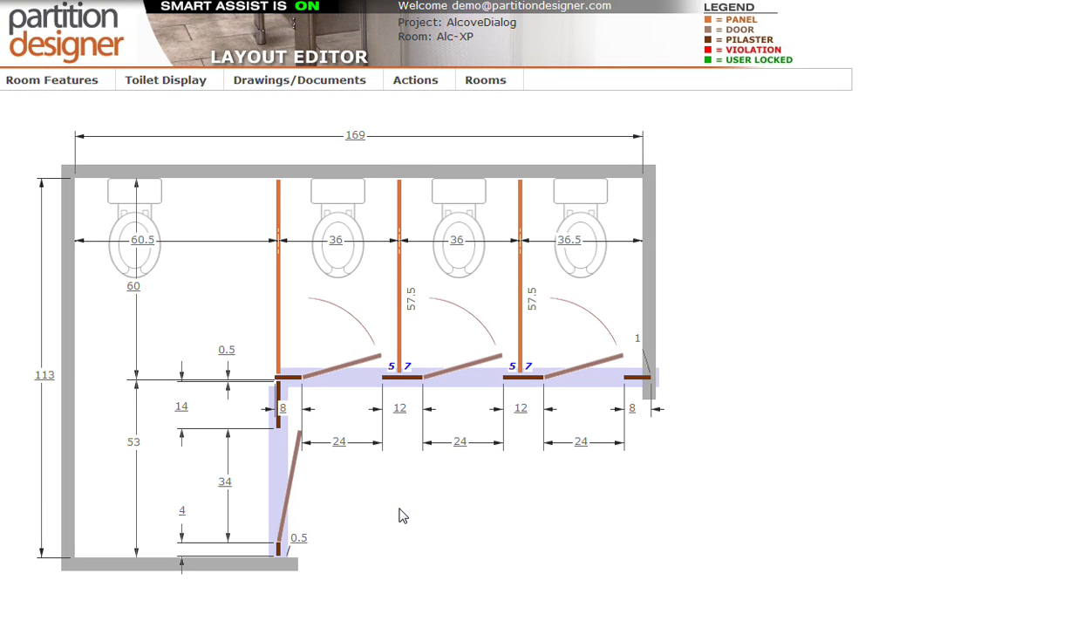
- Switch to the Alc_Flat_Strike room and change its 60 alcove dimension to 102
left_click(498, 84)
left_click(496, 141)
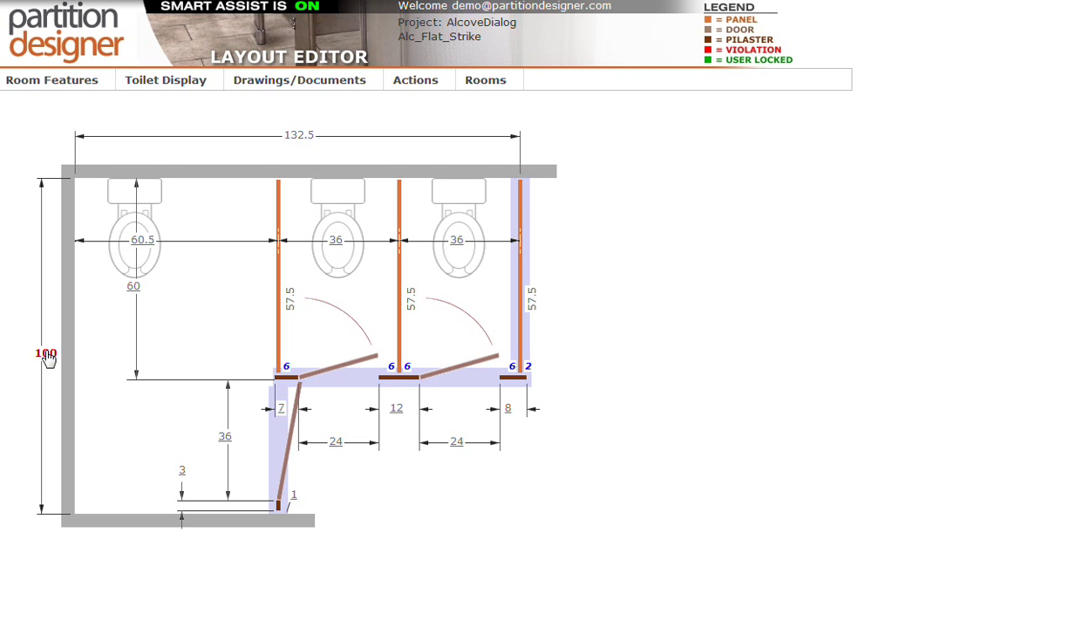
left_click(134, 295)
left_click_drag(174, 0, 239, 53)
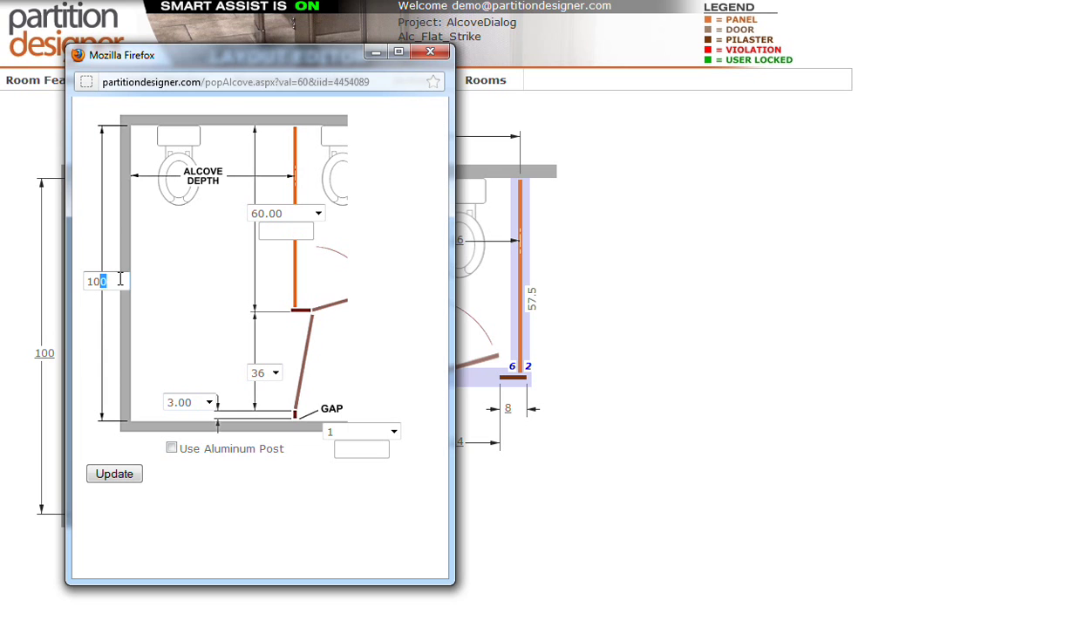
type("2")
left_click(196, 269)
- Correct the alcove dimension to 101, choose a 34 door, and update the layout
left_click_drag(101, 282, 109, 282)
type("1")
left_click(206, 253)
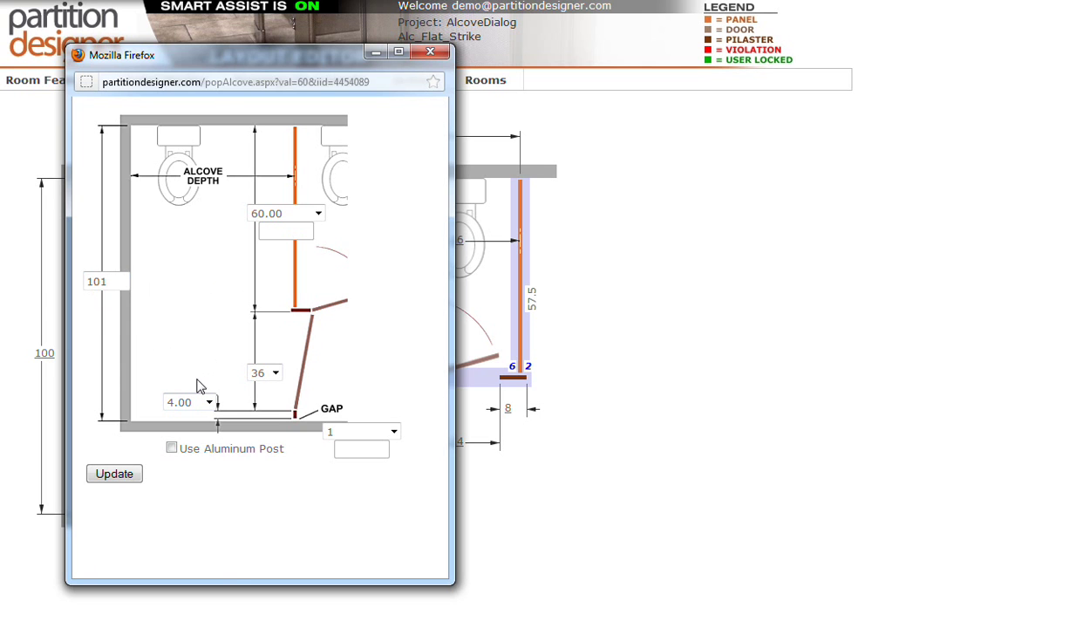
left_click(274, 373)
left_click(266, 476)
left_click_drag(234, 61, 499, 94)
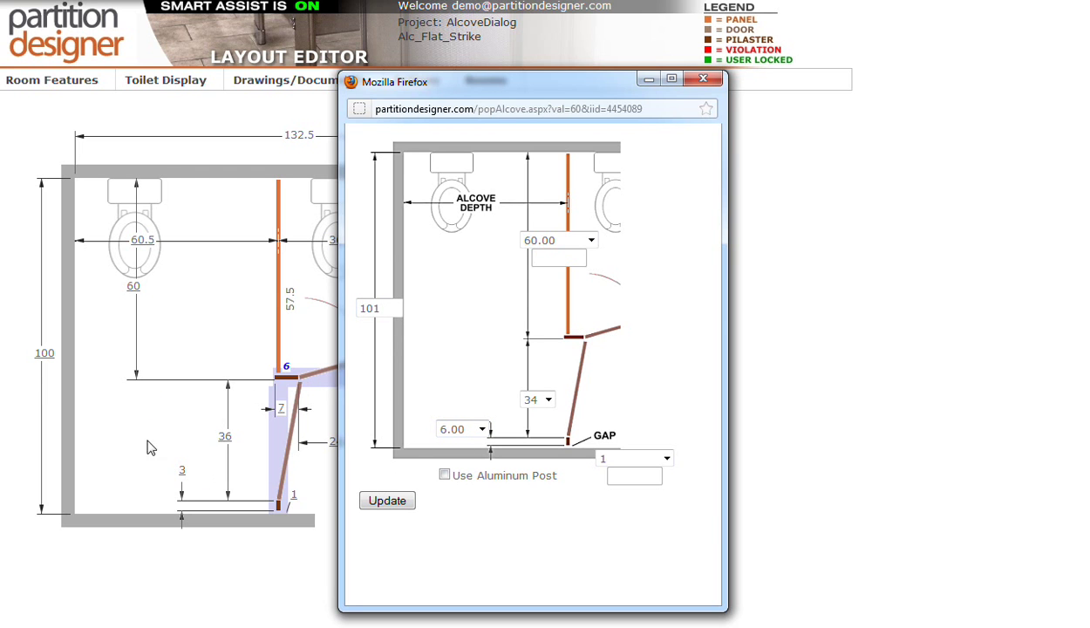
left_click(386, 502)
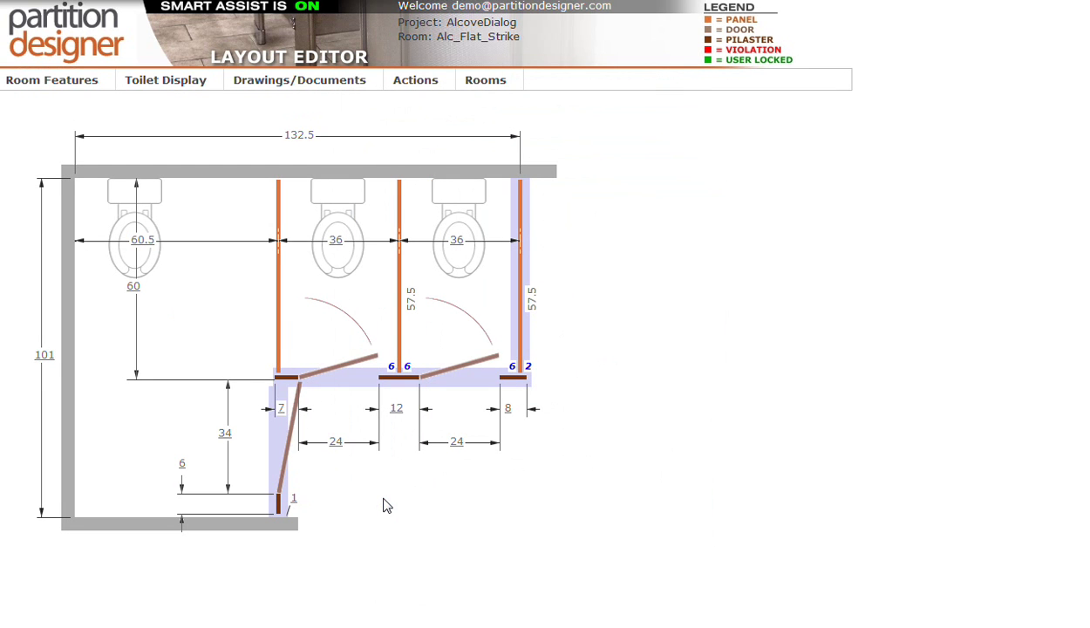
- Raise the Alc_Flat_Strike alcove dimension from 101 to 110 and accept conversion to a thru alcove
left_click(48, 360)
left_click_drag(137, 0, 310, 80)
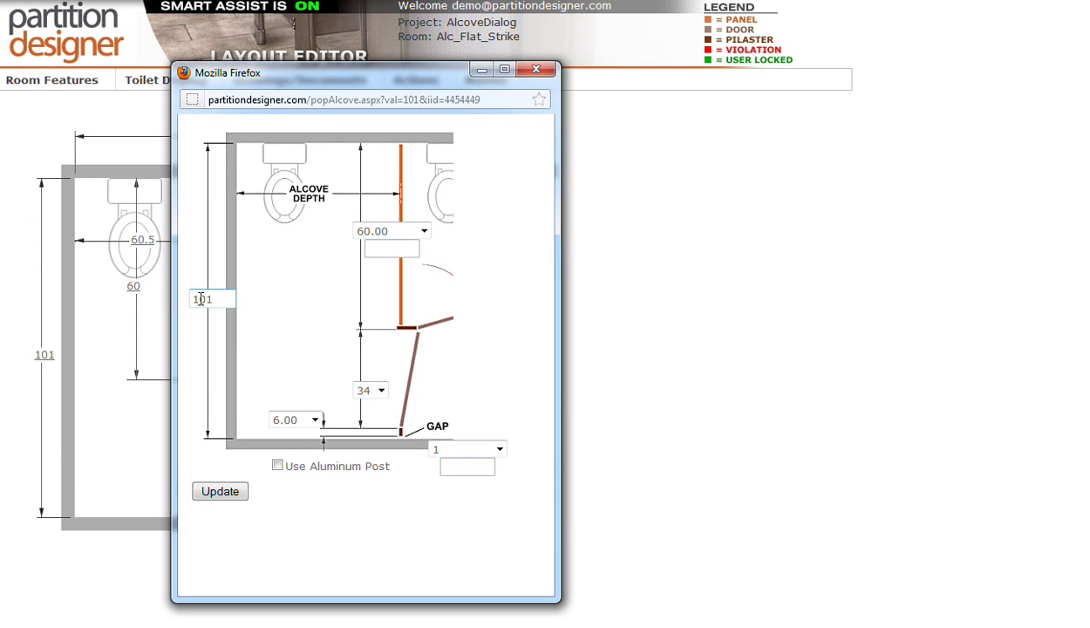
type("10")
left_click(282, 273)
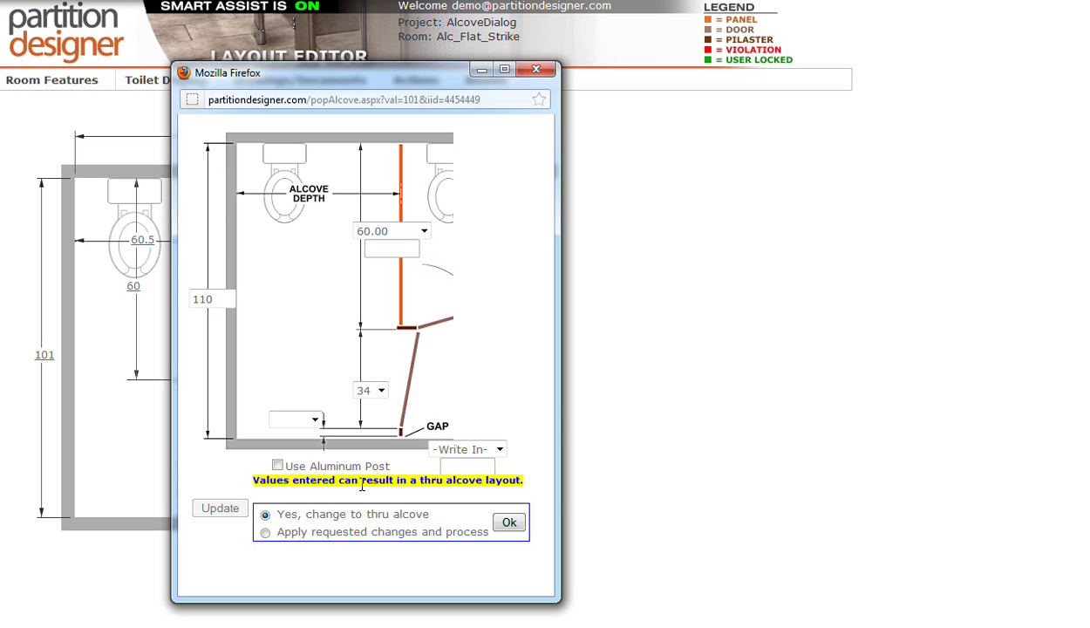
left_click(509, 522)
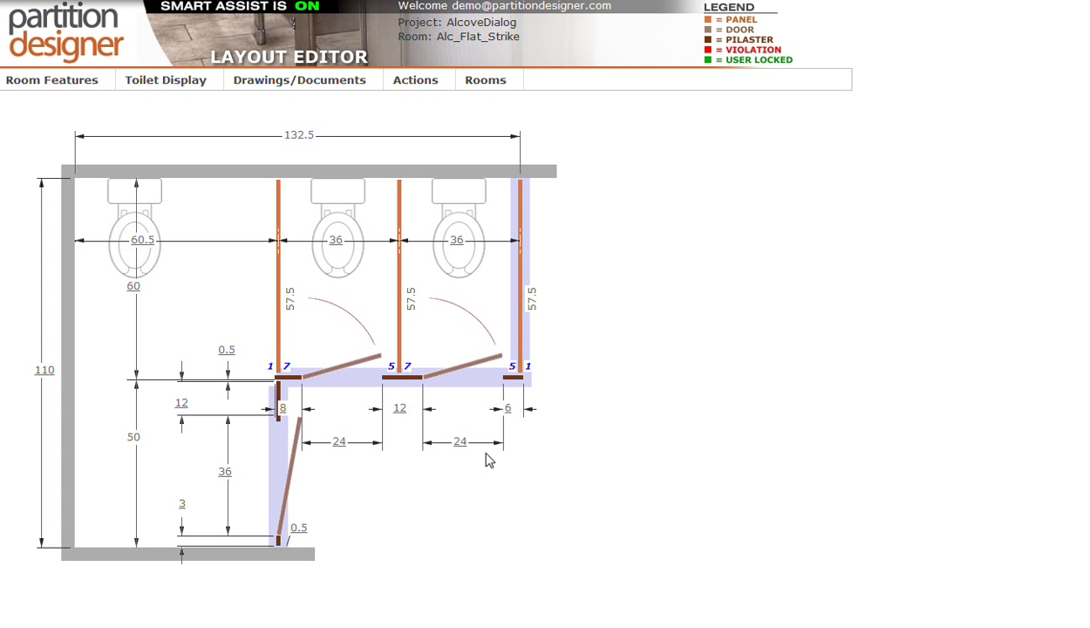
- Set the thru alcove door to 34 and try a 4.00 wall gap with 1-inch upper and lower gaps
left_click(185, 405)
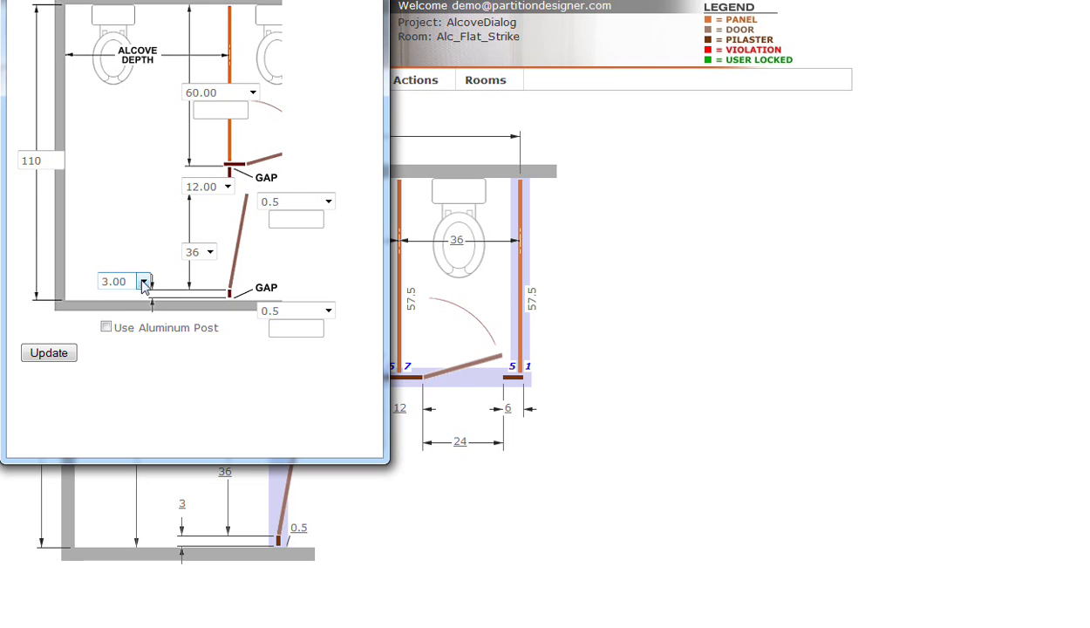
left_click(210, 253)
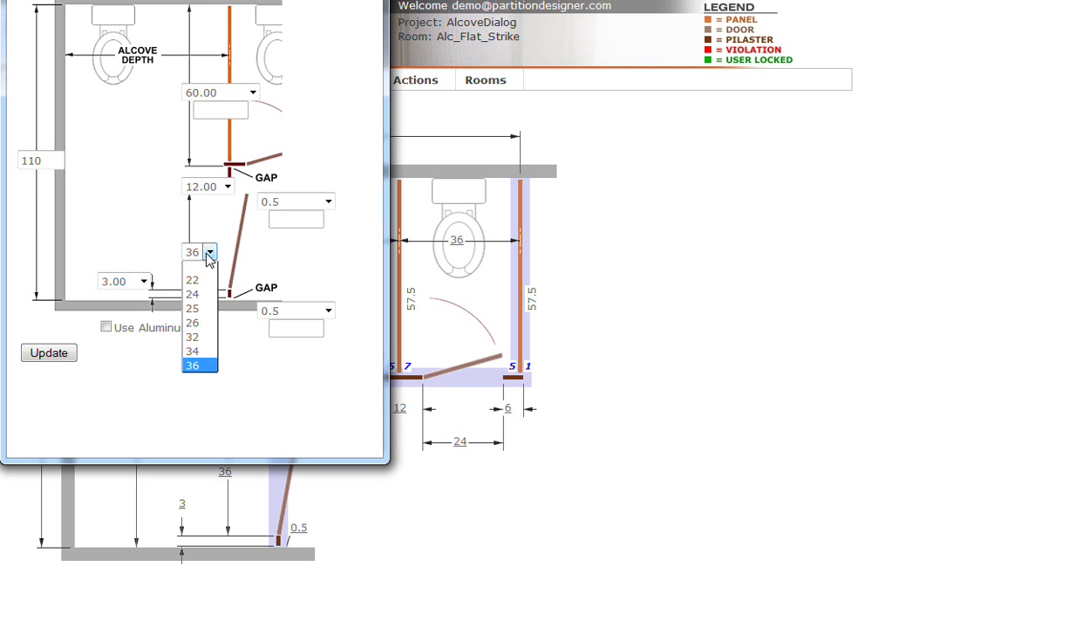
left_click(199, 351)
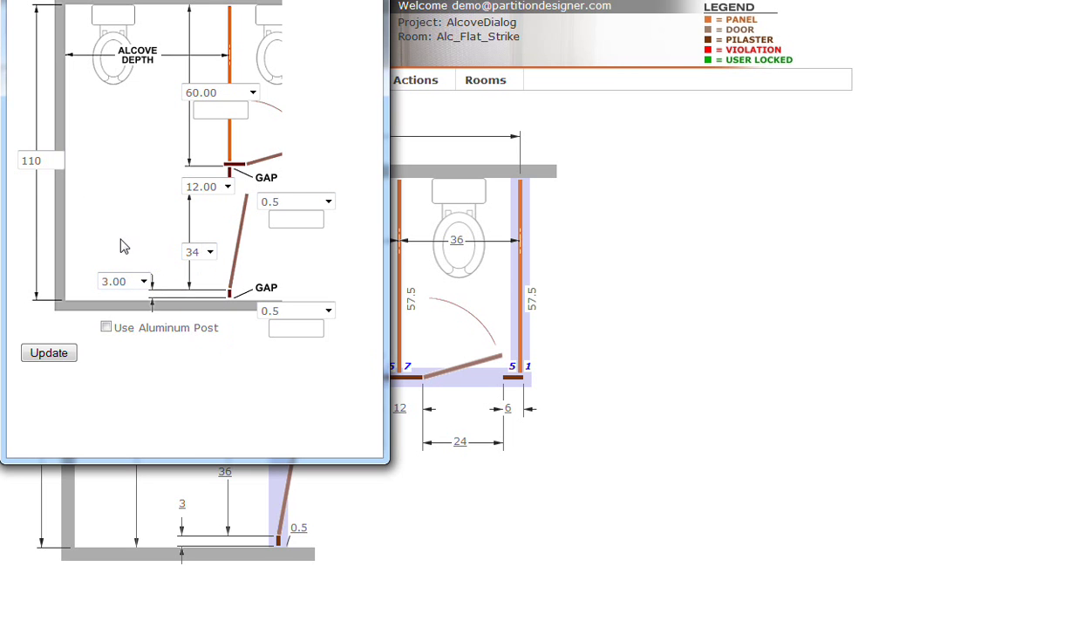
left_click(144, 282)
left_click(127, 335)
left_click(329, 202)
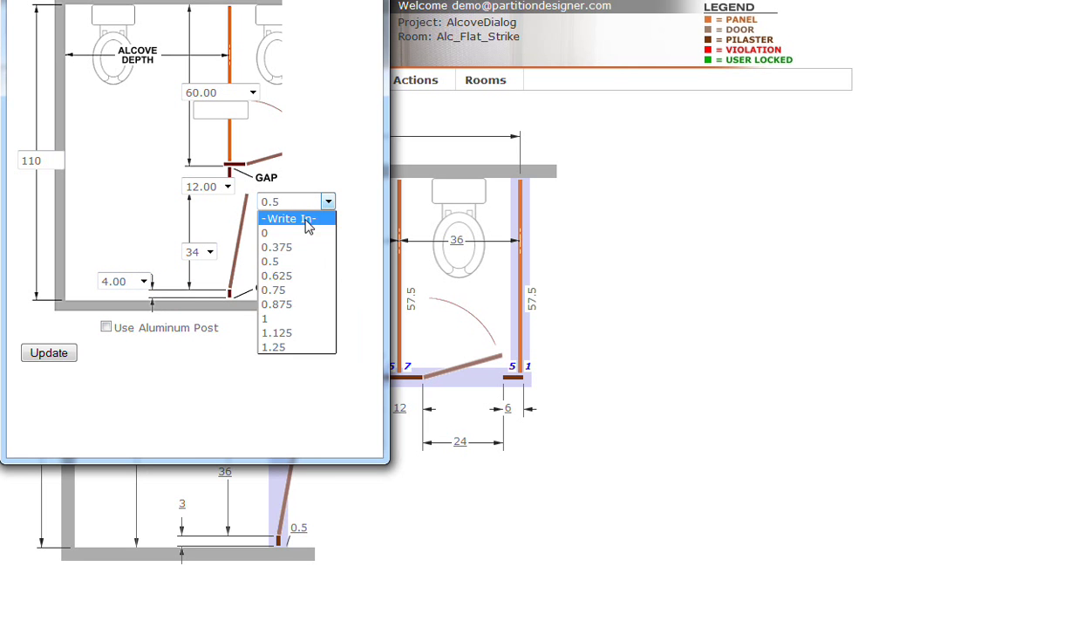
left_click(294, 316)
left_click(327, 310)
left_click(294, 428)
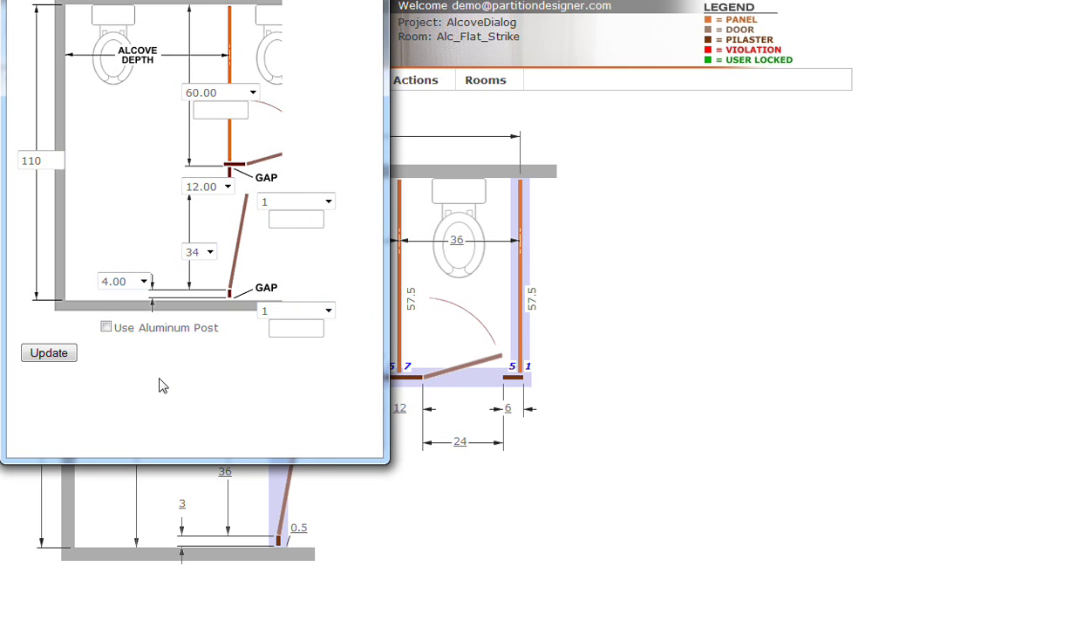
left_click(56, 354)
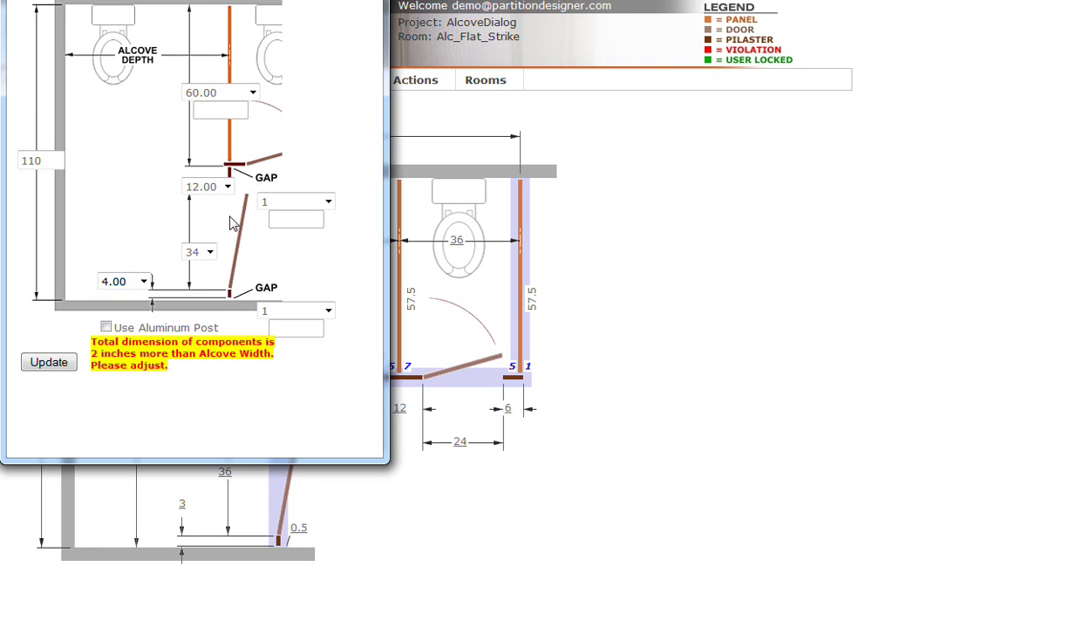
- Restore the 3.00 wall gap and 0.5 upper and lower gaps, then update the layout
left_click(146, 284)
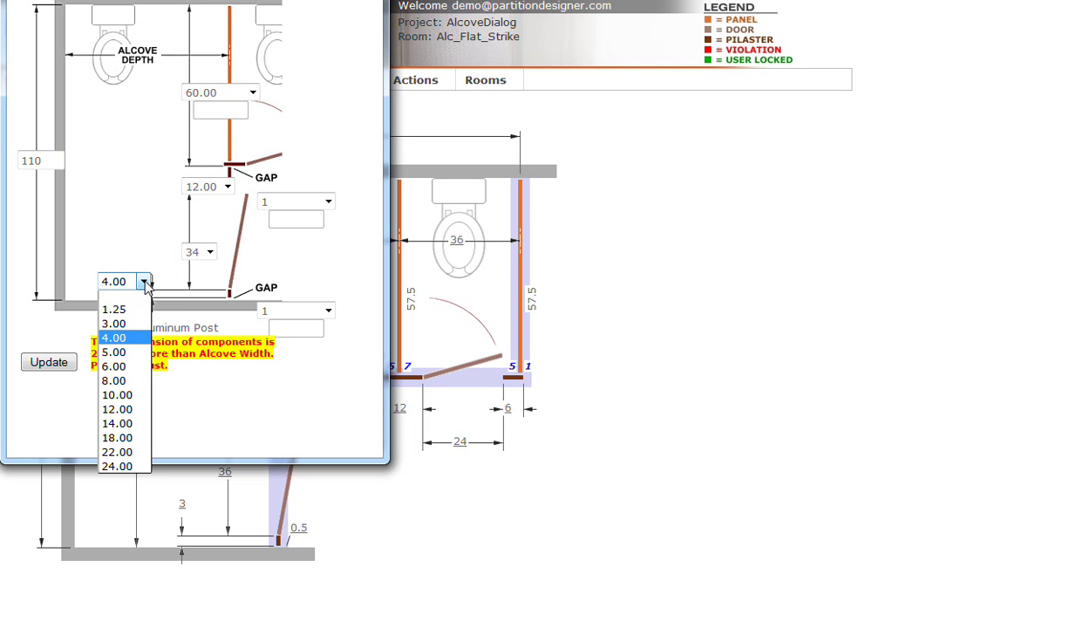
left_click(126, 327)
left_click(325, 201)
left_click(290, 273)
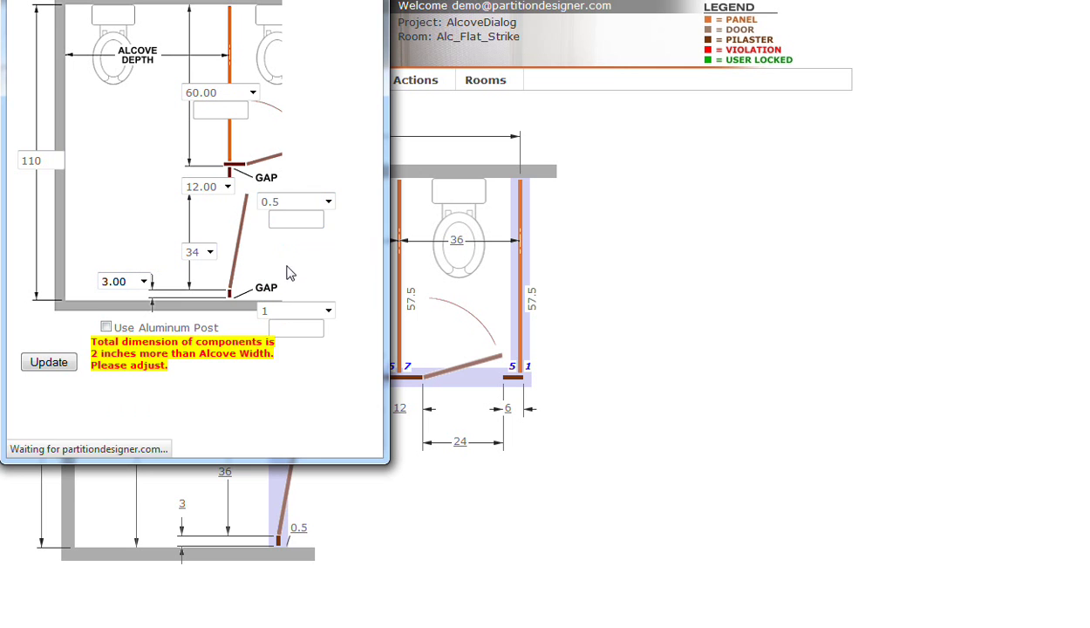
left_click(328, 310)
left_click(292, 373)
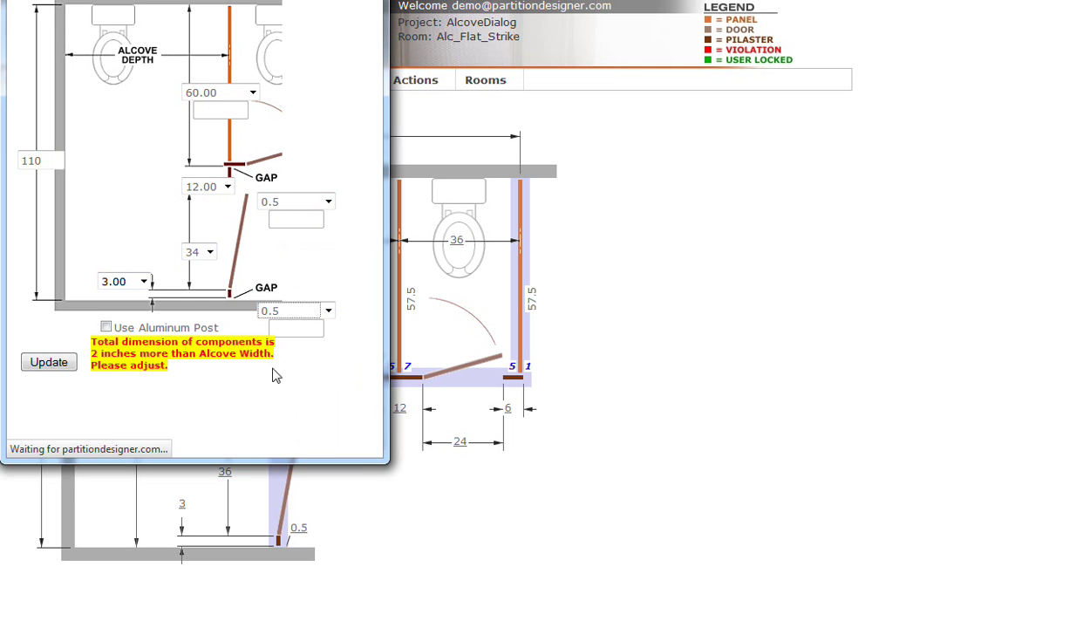
left_click(54, 364)
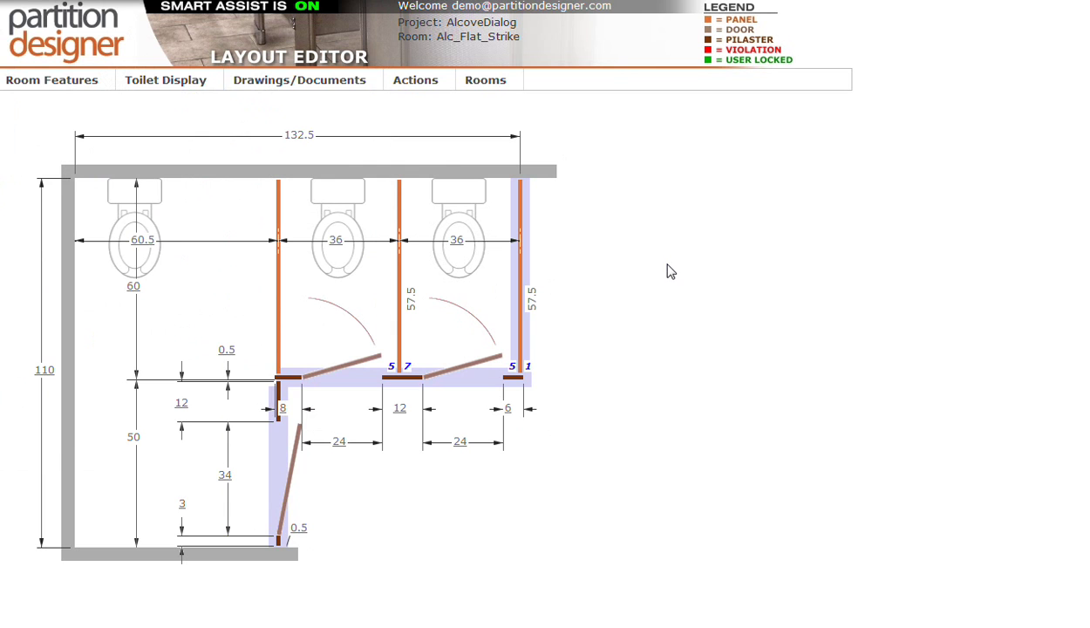